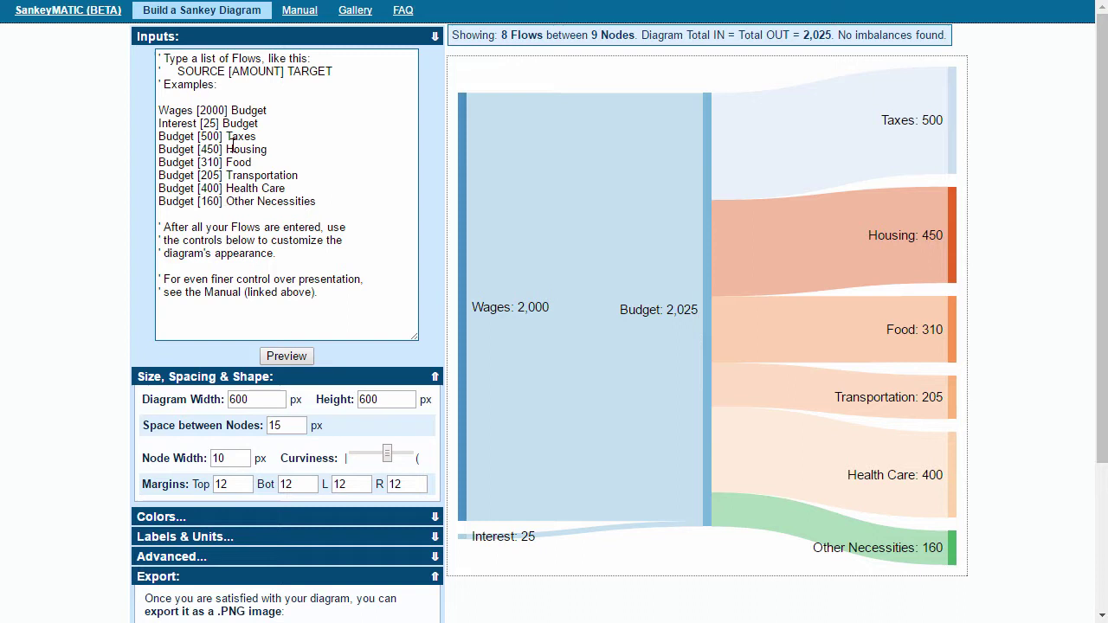
Step: Inspect the Wages, Interest and Budget [500] Taxes lines by highlighting their sources and amounts
drag(160, 110, 268, 109)
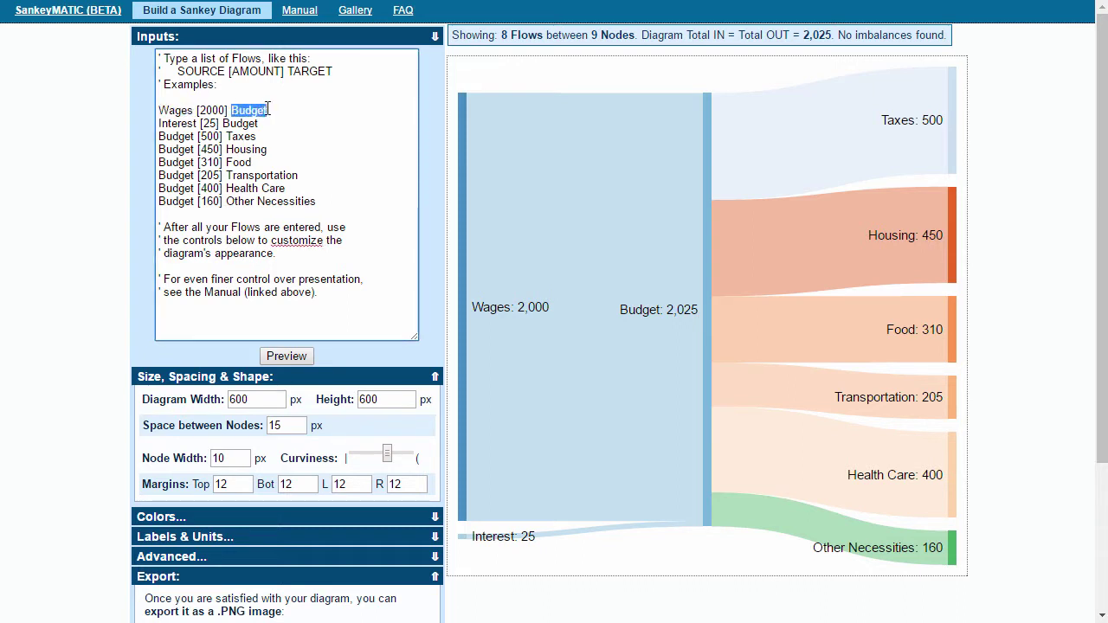
drag(198, 110, 228, 110)
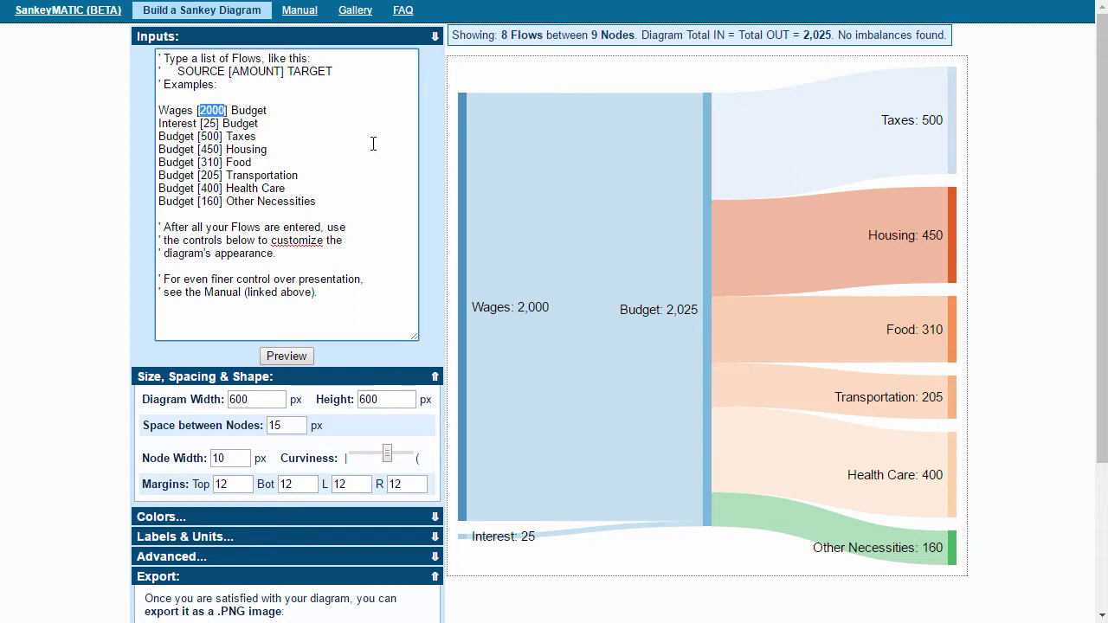
click(159, 123)
drag(159, 123, 264, 123)
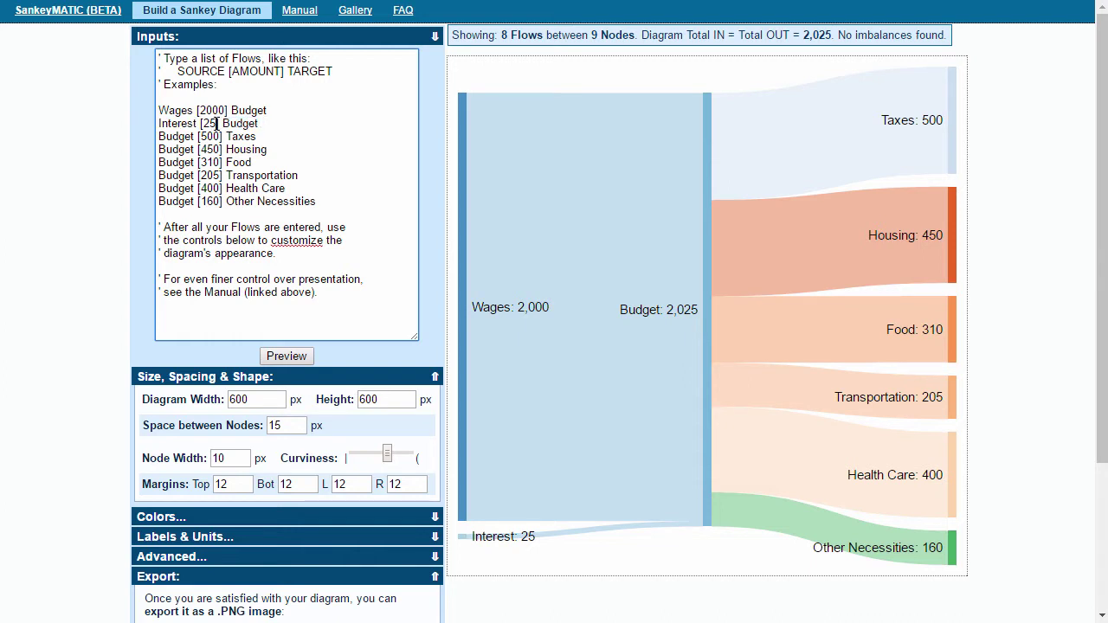
double_click(210, 124)
click(273, 137)
drag(159, 137, 264, 134)
click(226, 136)
double_click(206, 135)
click(253, 217)
Step: Cut the six Budget expense lines, preview the Wages-and-Interest-only diagram, then paste them back
drag(333, 203, 156, 138)
key(ctrl+c)
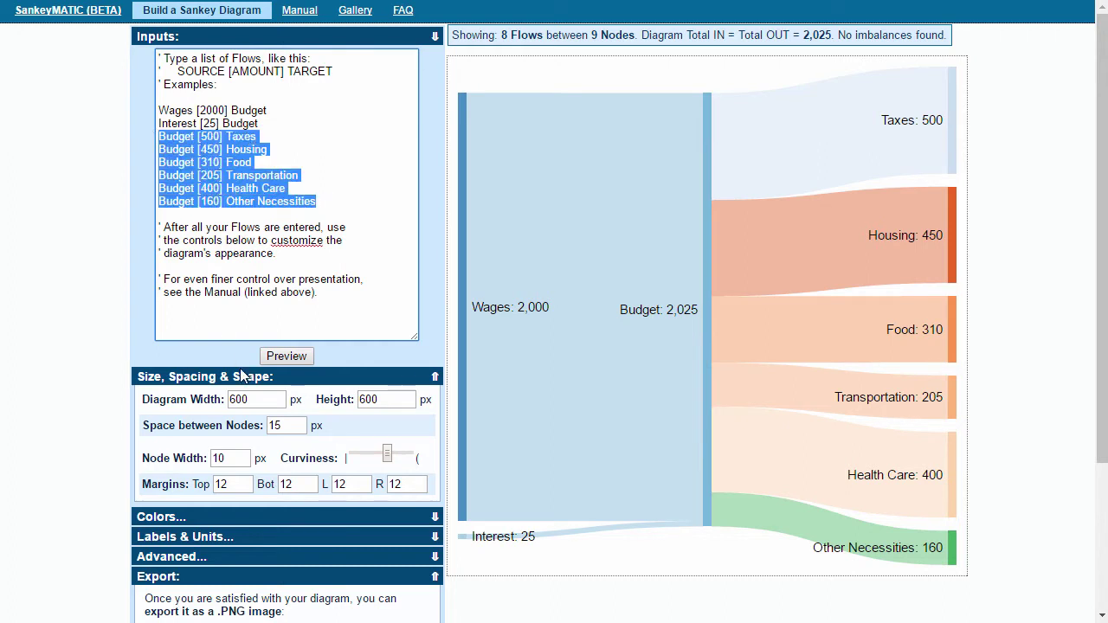
key(BackSpace)
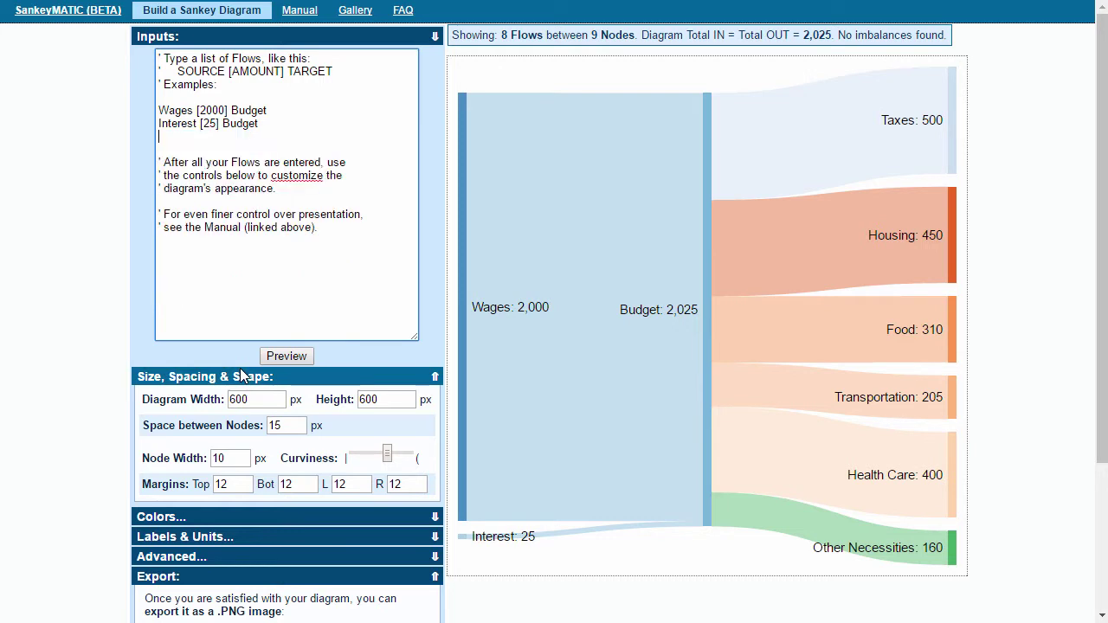
click(301, 362)
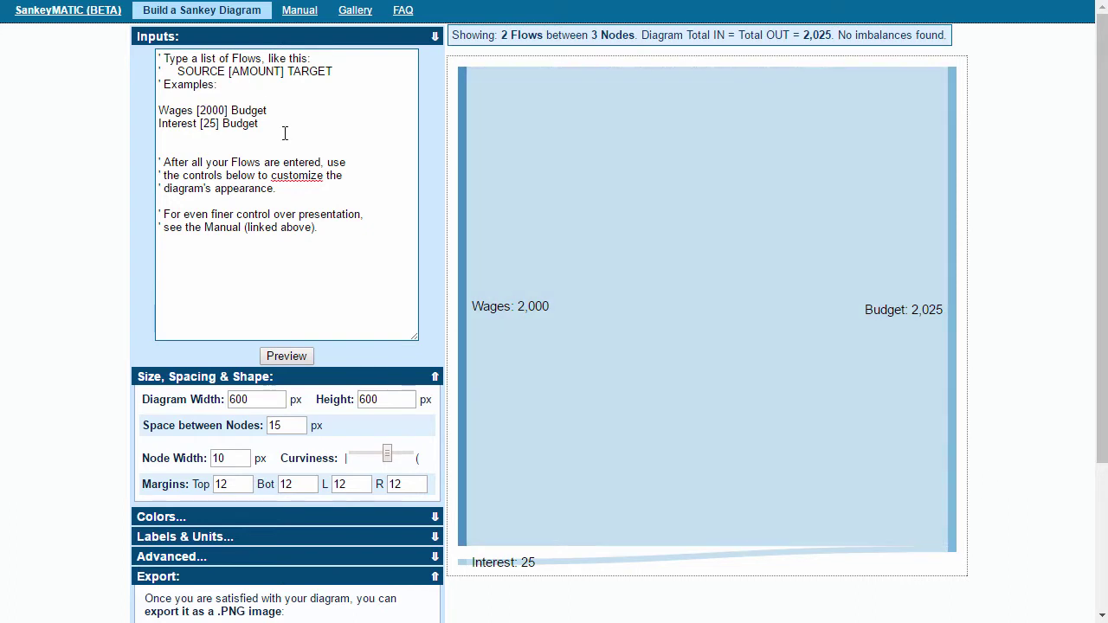
click(284, 132)
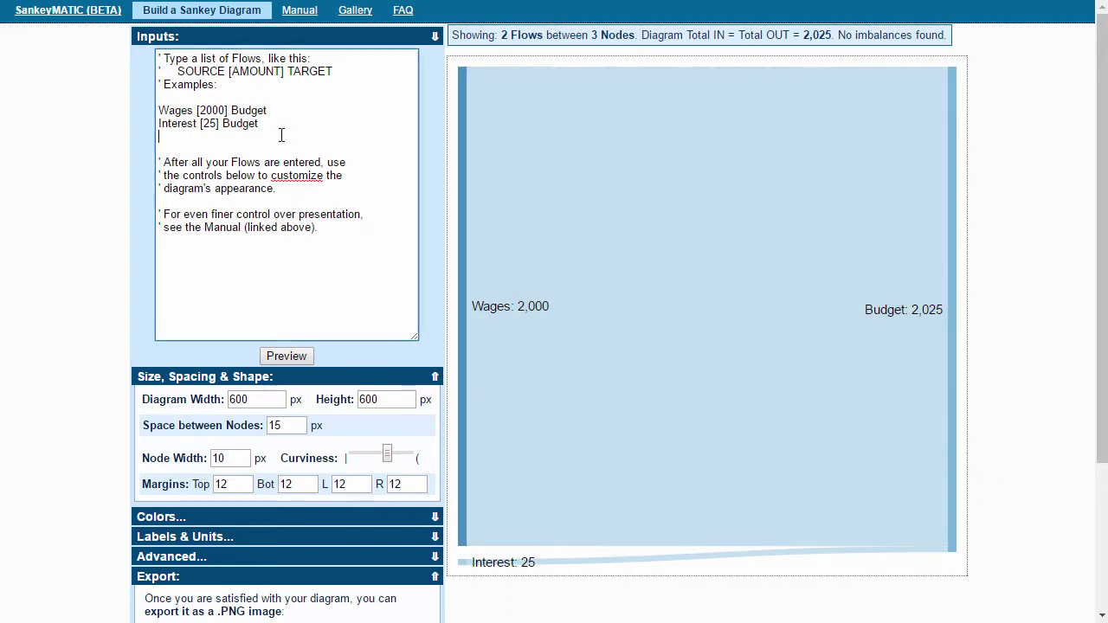
key(ctrl+v)
drag(262, 123, 147, 119)
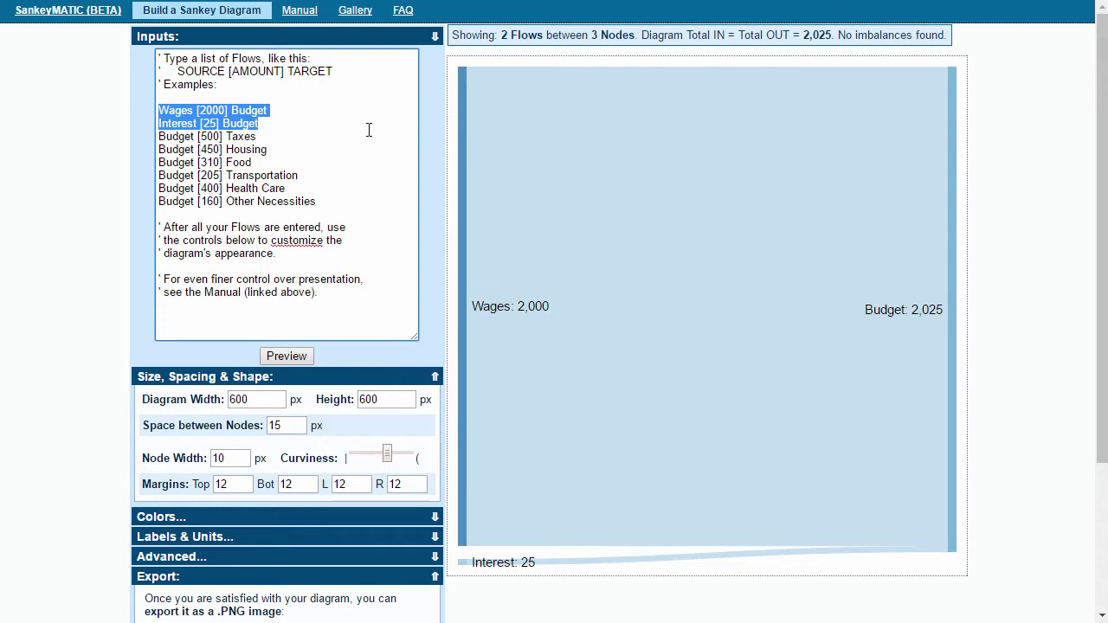
Step: Delete the Wages and Interest lines and redraw so Budget 2,025 feeds six expense flows
key(BackSpace)
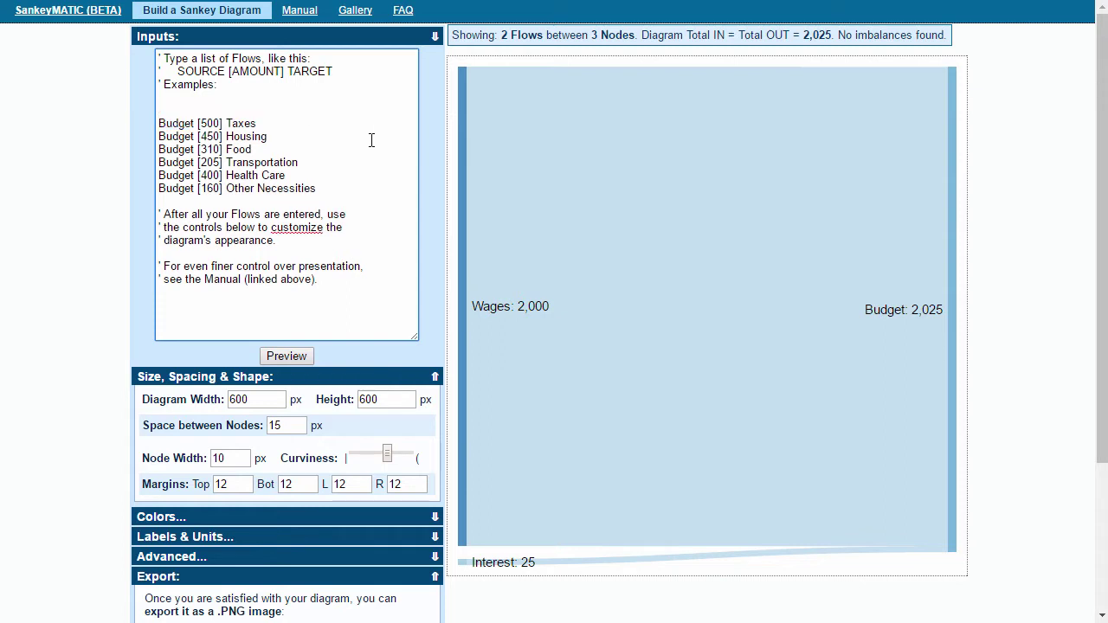
click(295, 356)
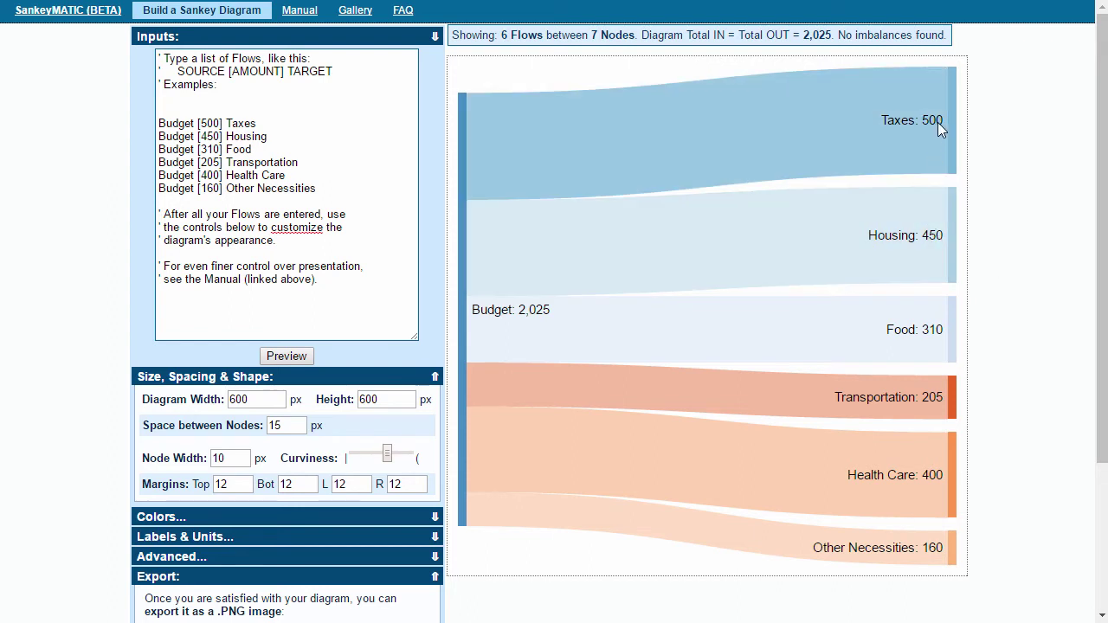
mouse_move(951, 121)
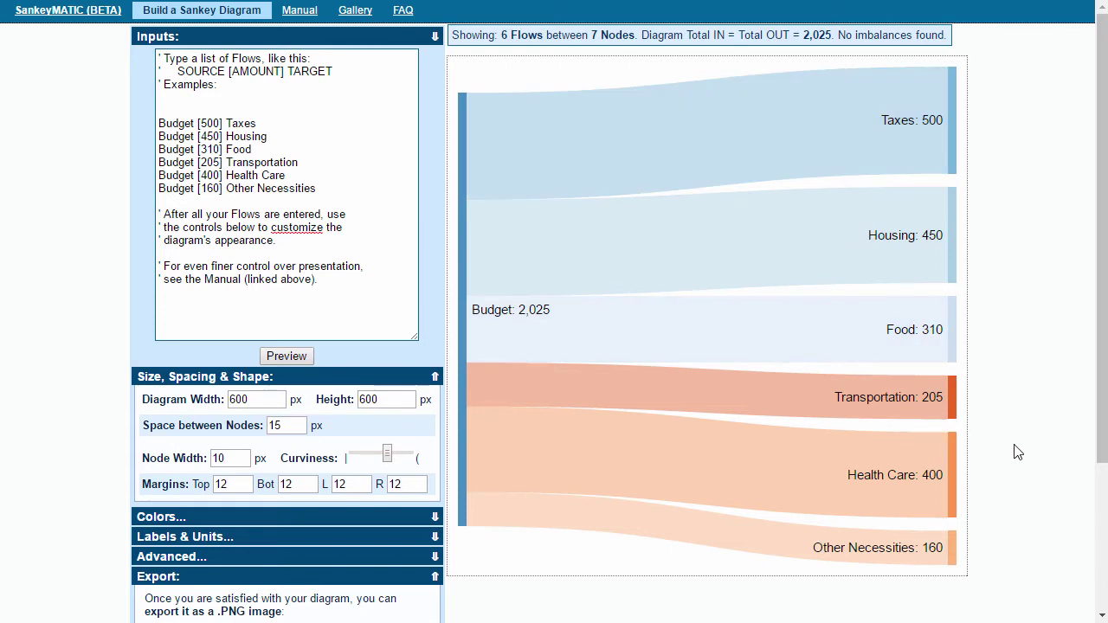
Step: Add 'Pocket [20] Food' and 'Sofa [30] Other Necessities' lines, then redraw the diagram
click(357, 183)
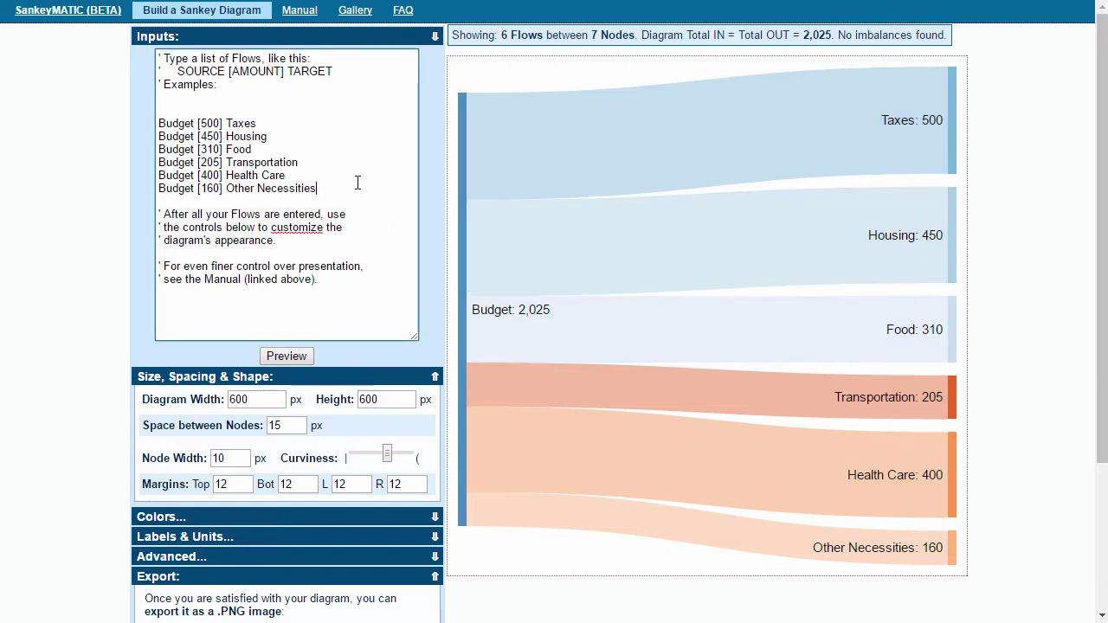
key(Return)
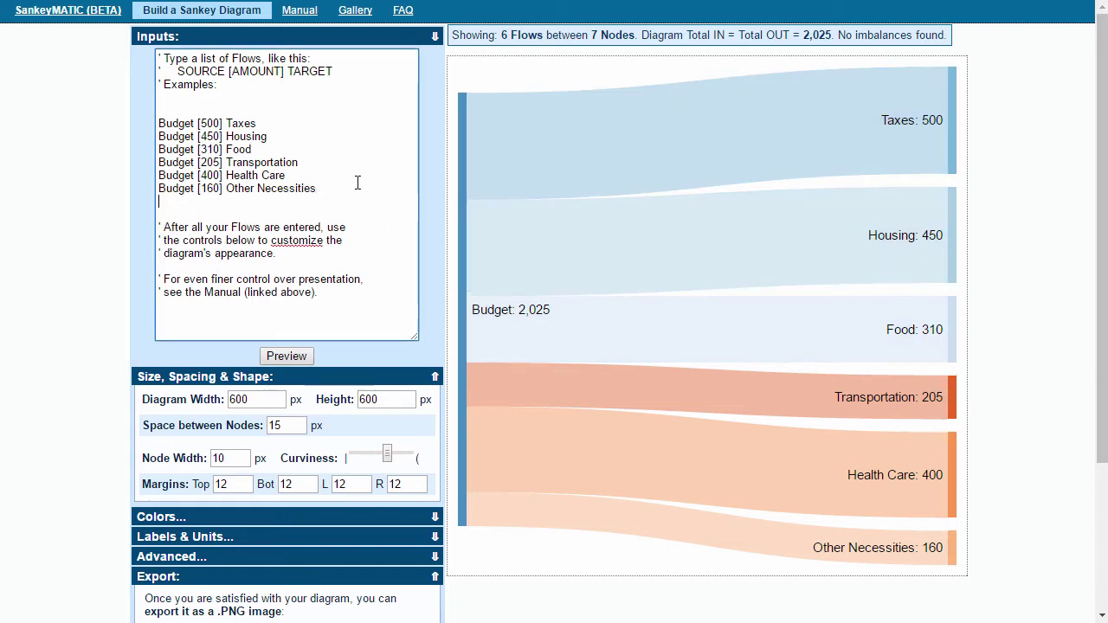
text(Pocket [20)
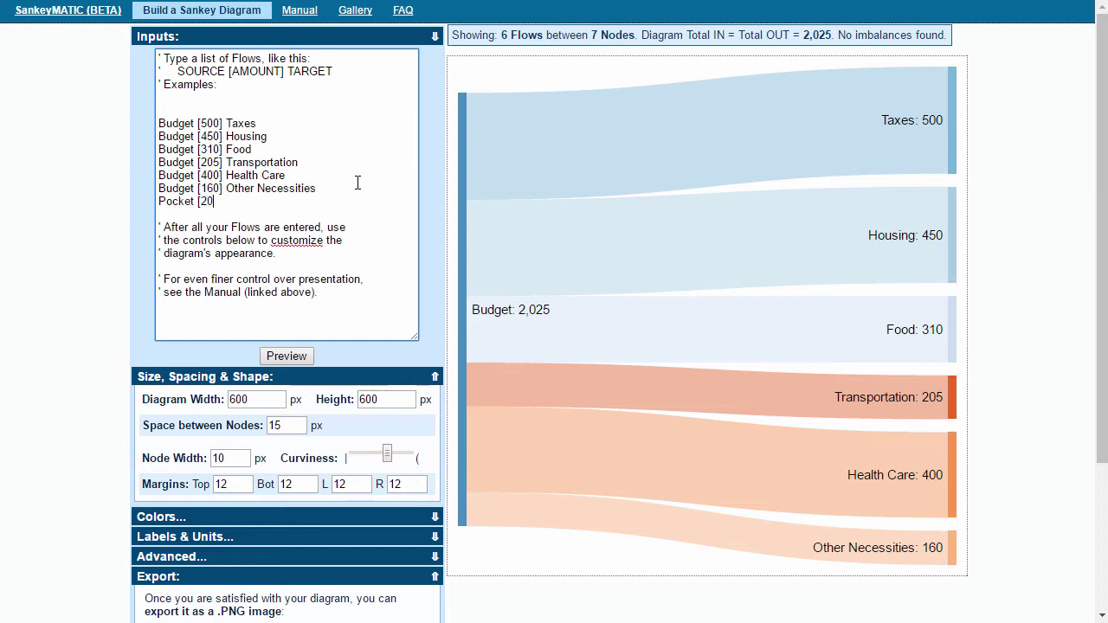
text(] Food)
key(Return)
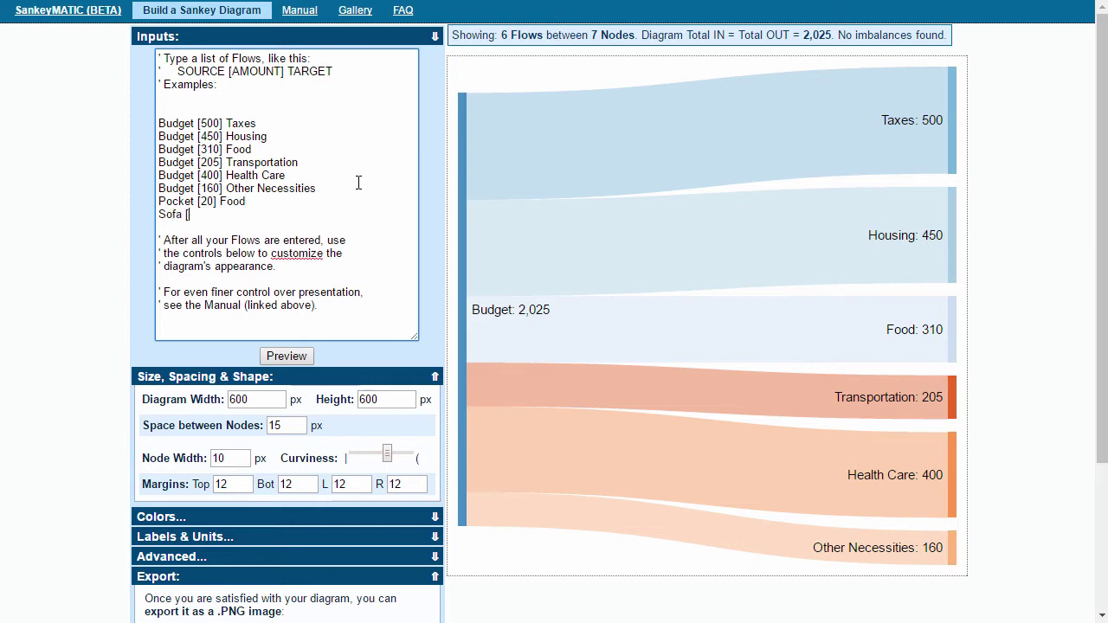
text(Sofa [30] Other Necess)
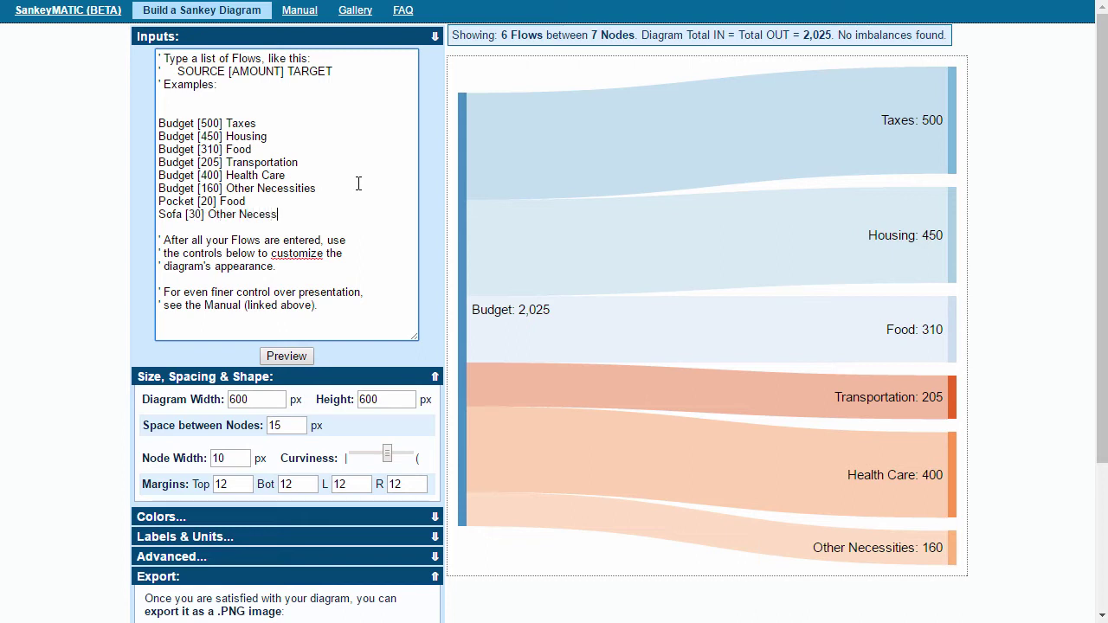
text(ities)
drag(321, 188, 305, 215)
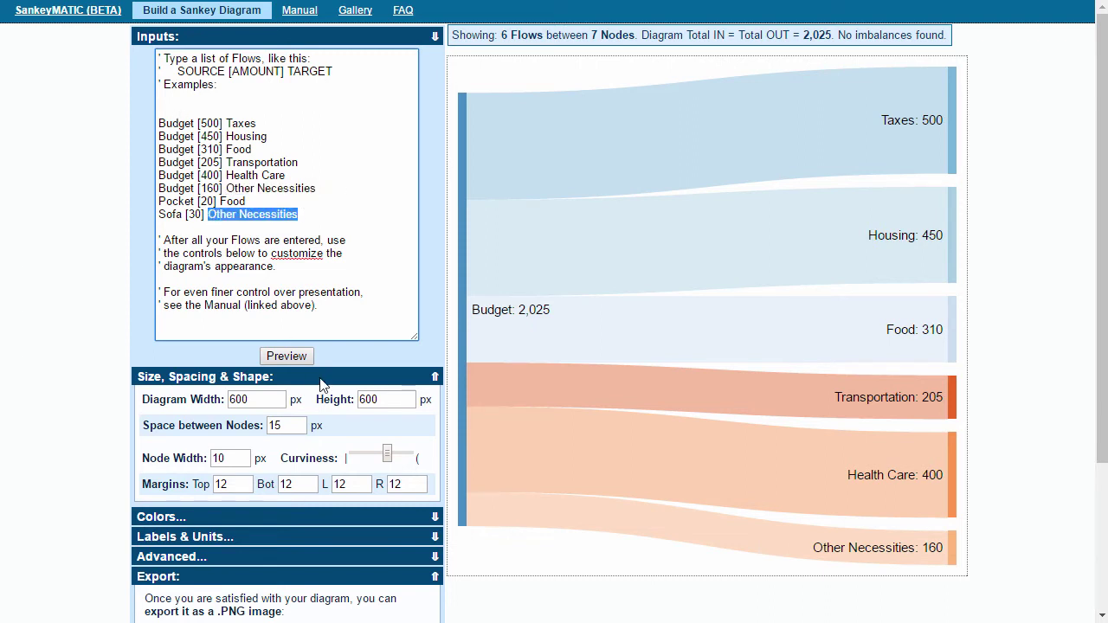
click(286, 356)
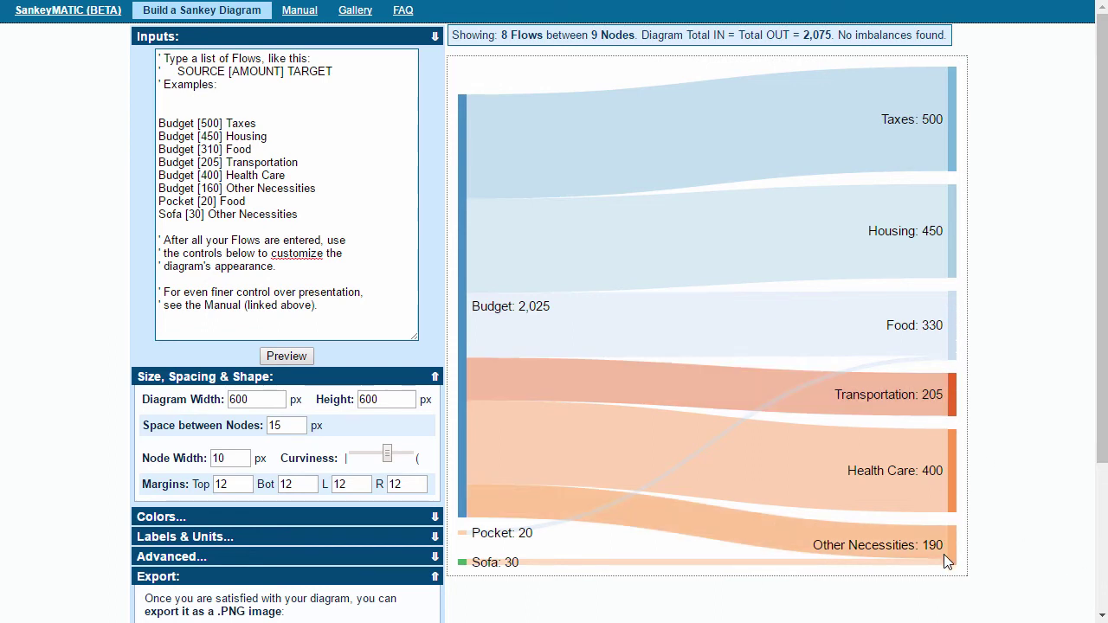
Step: Drag the Other Necessities, Housing, Food, Transportation and Health Care nodes to new heights
drag(953, 549, 952, 170)
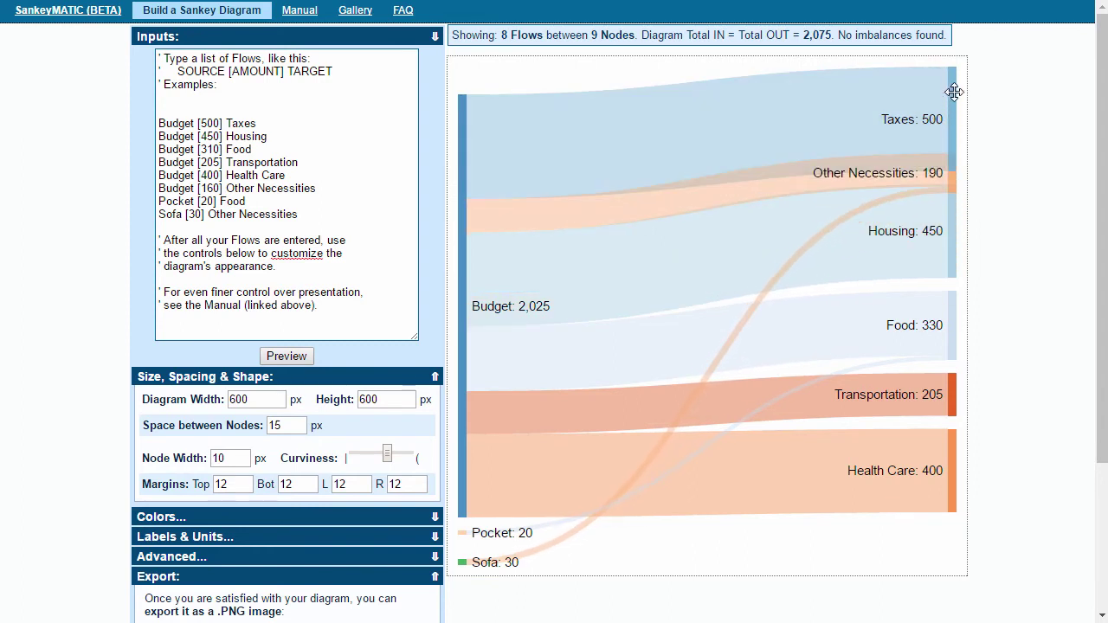
mouse_move(950, 230)
mouse_down()
mouse_move(955, 280)
mouse_move(963, 256)
mouse_up()
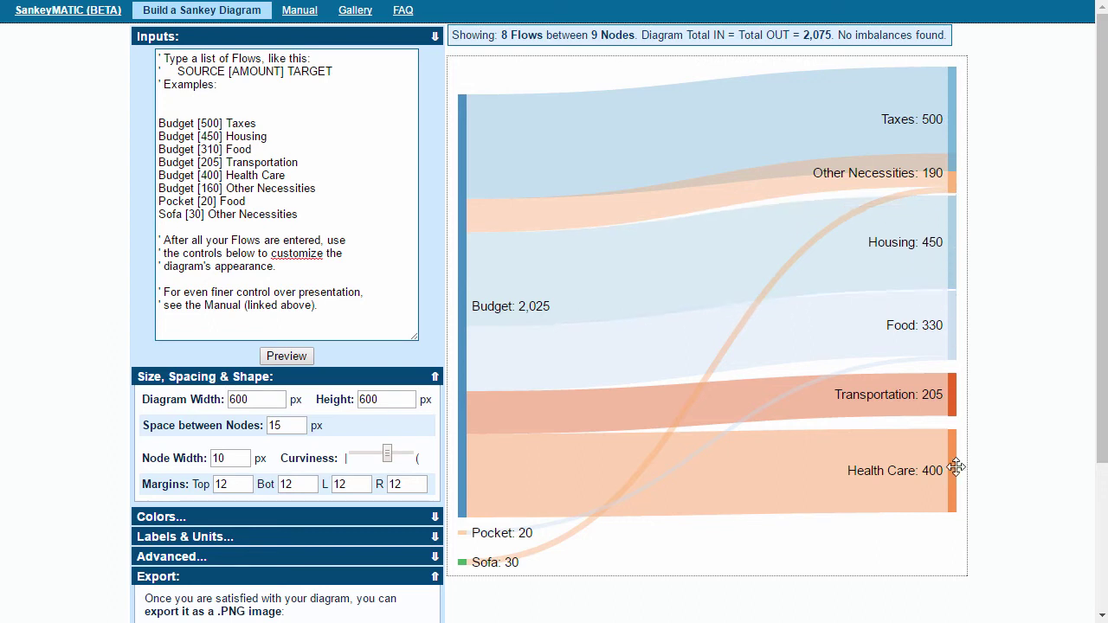
drag(949, 488, 949, 538)
drag(950, 394, 949, 444)
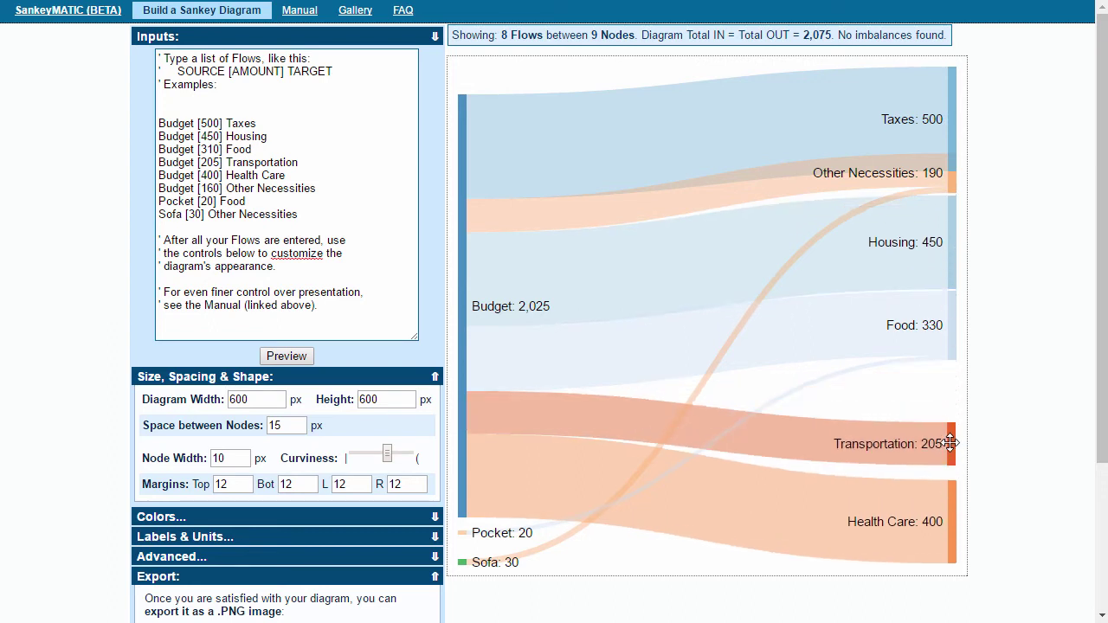
drag(949, 337, 952, 362)
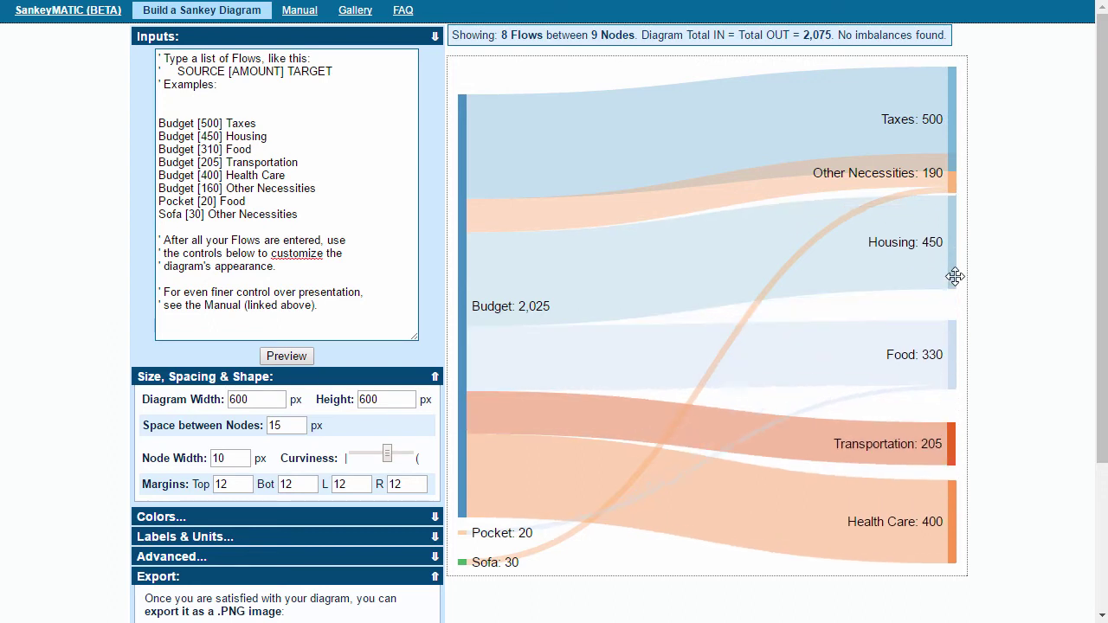
drag(952, 274, 954, 316)
drag(947, 181, 950, 213)
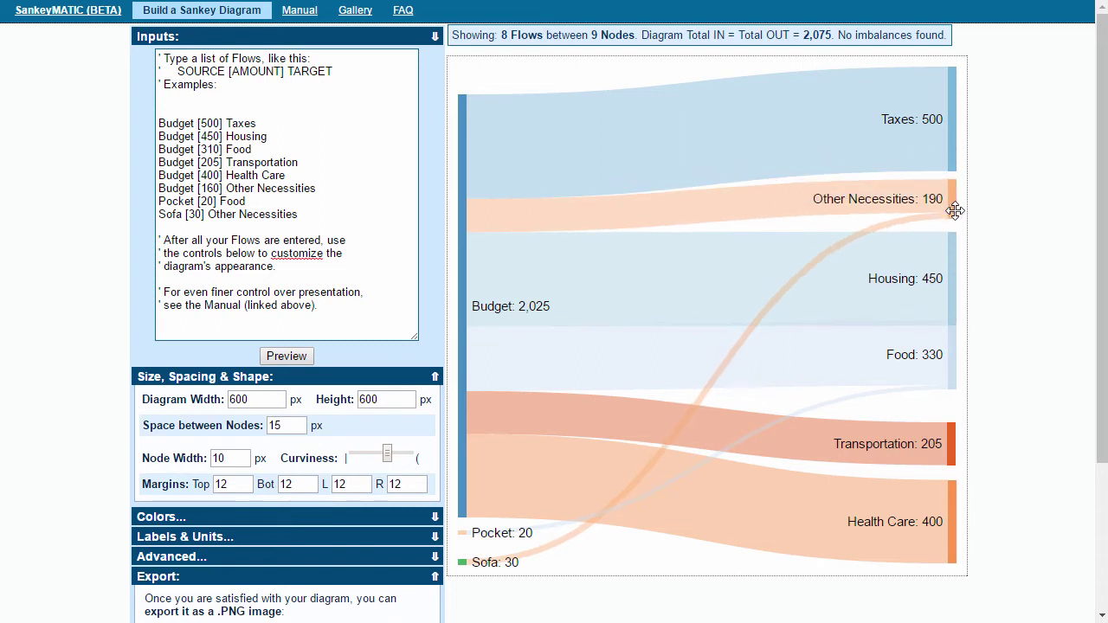
drag(944, 354, 951, 370)
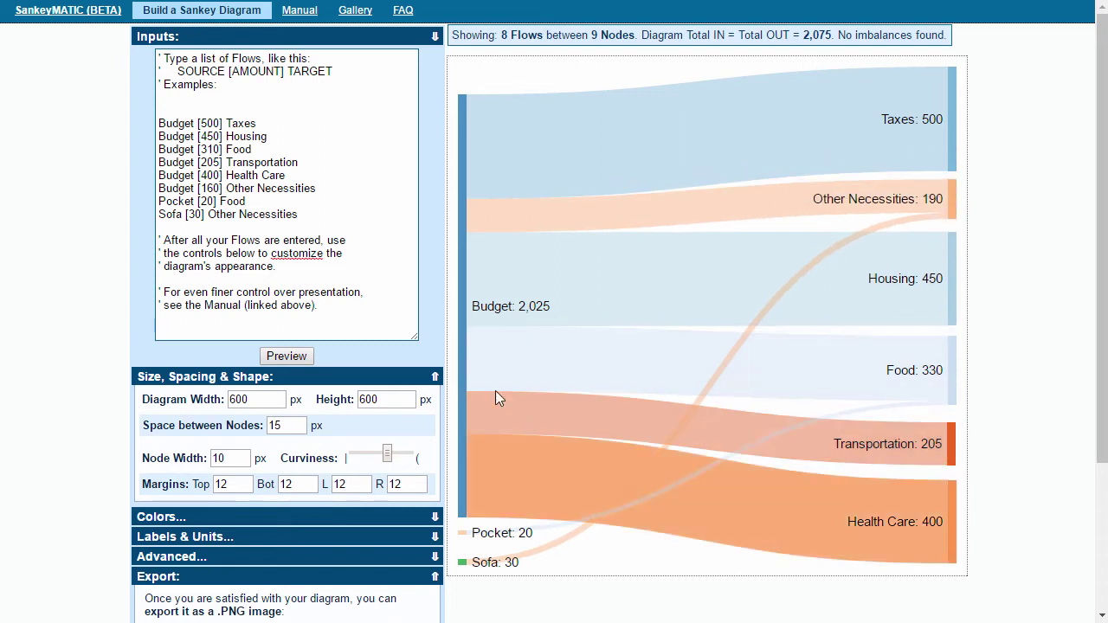
Step: Move the Sofa [30] Other Necessities line to just after Housing and redraw
drag(298, 215, 157, 216)
key(ctrl+c)
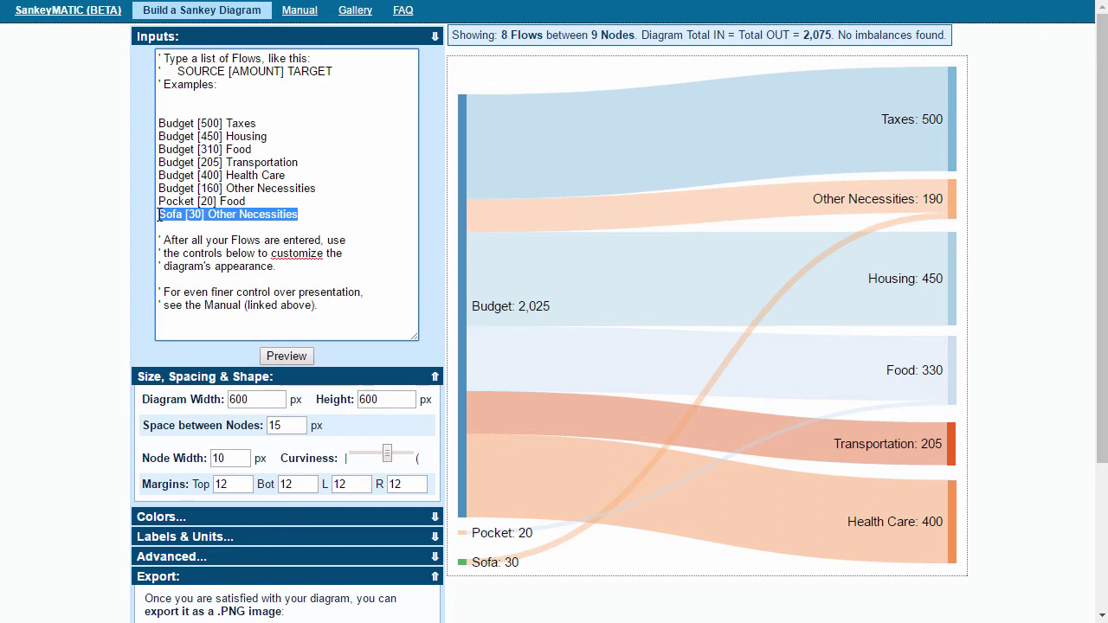
key(BackSpace)
click(299, 138)
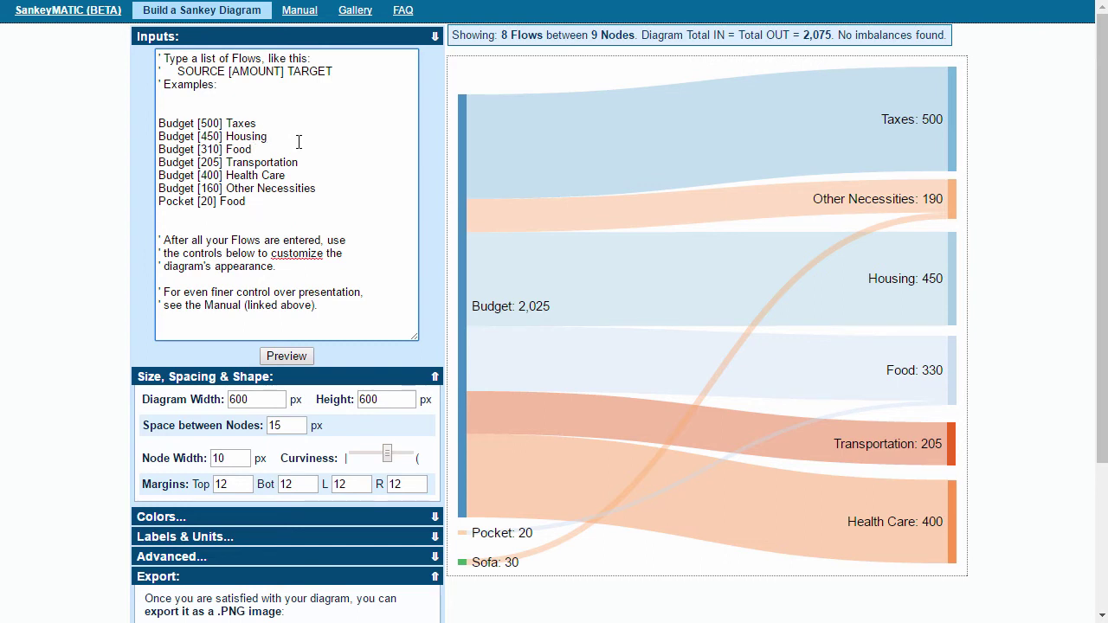
key(Return)
key(ctrl+v)
click(286, 357)
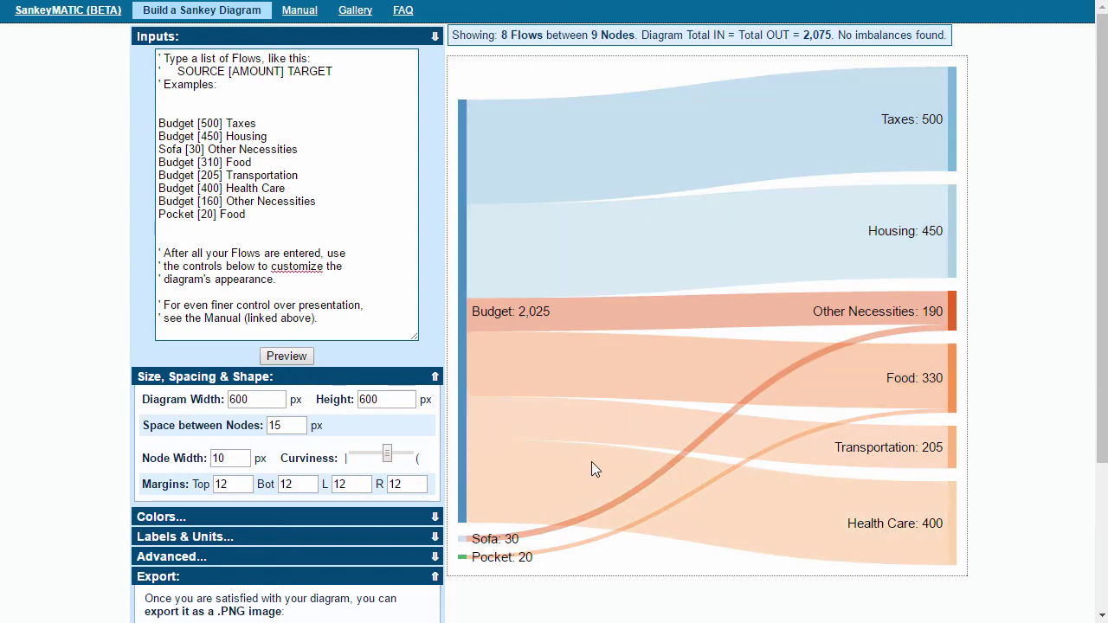
Step: Set Diagram Width to 800 px and redraw the diagram
scroll(441, 286, down, 3)
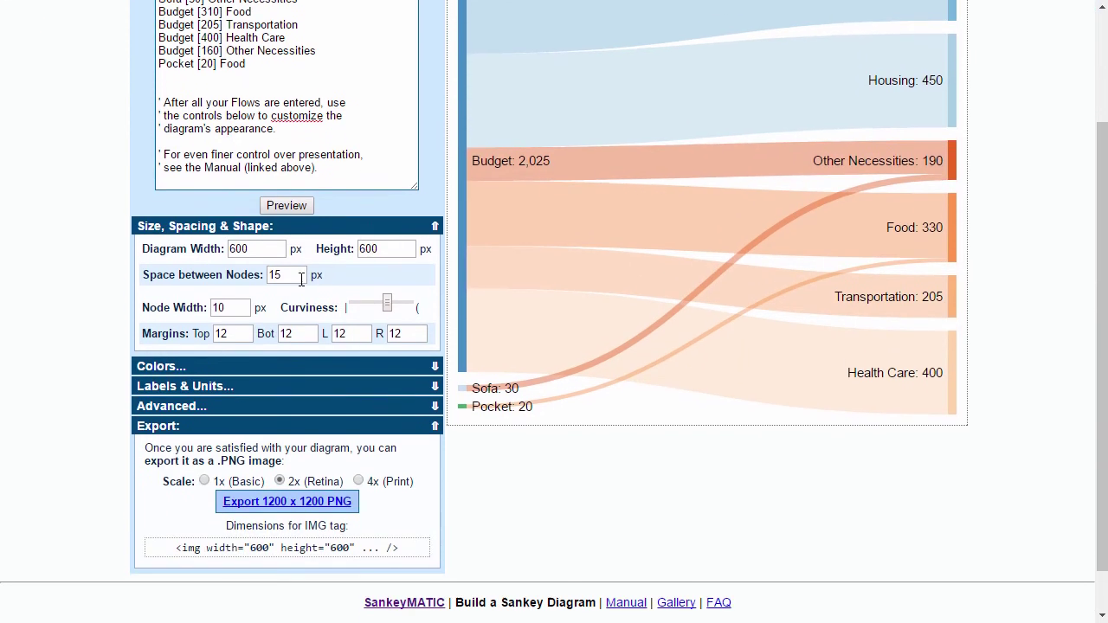
drag(235, 249, 223, 251)
text(8)
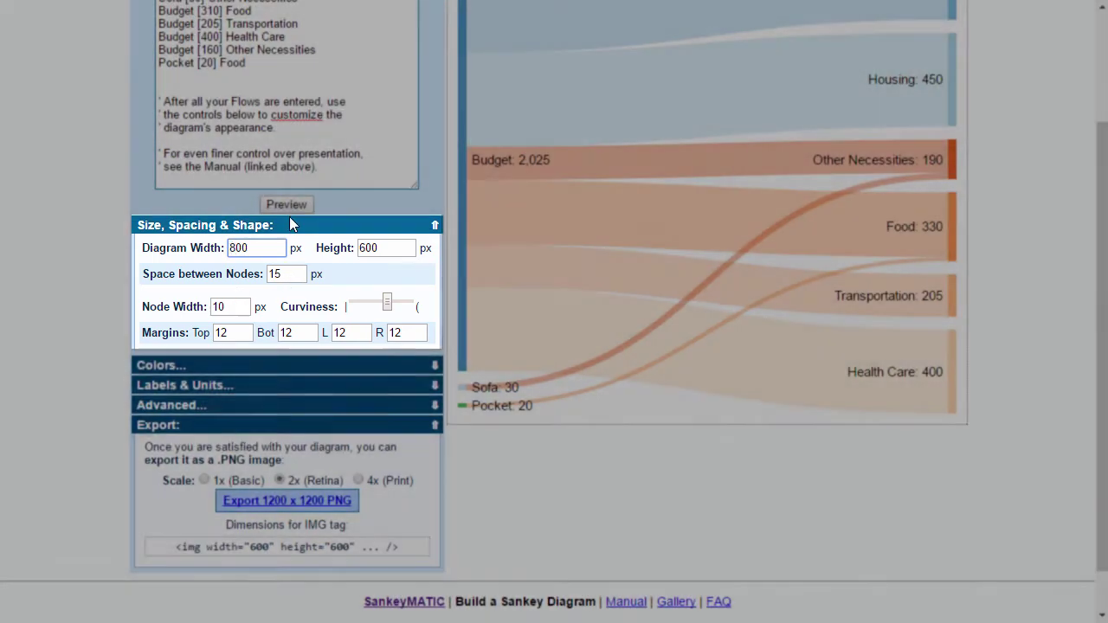
click(289, 208)
Step: Expand the Colors, Labels & Units and Advanced settings panels to review them
scroll(601, 268, up, 3)
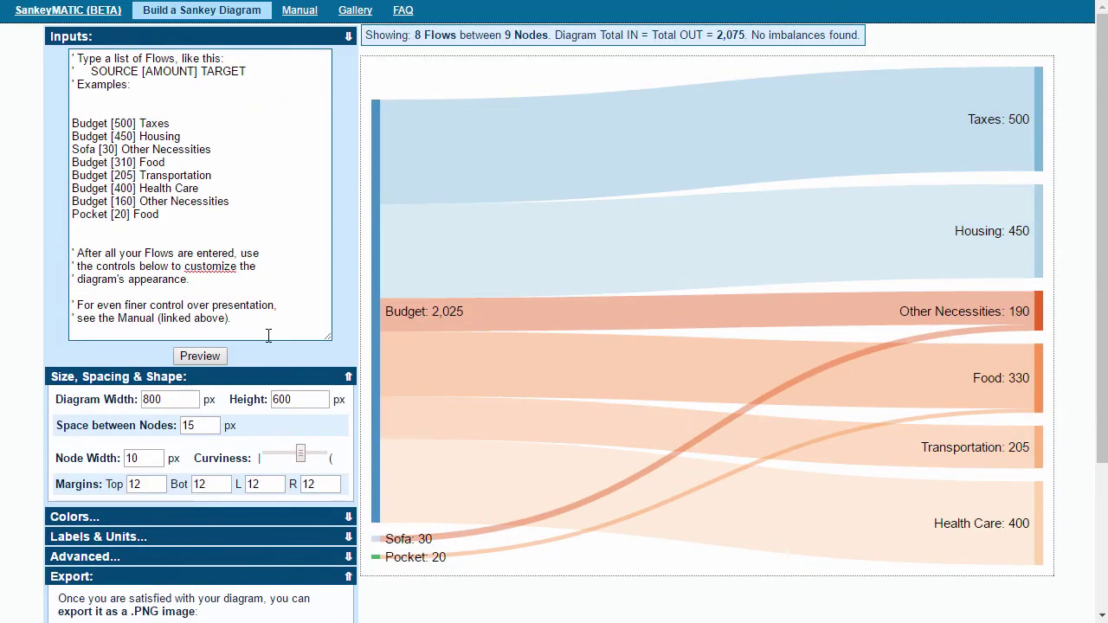
scroll(268, 328, down, 3)
click(238, 387)
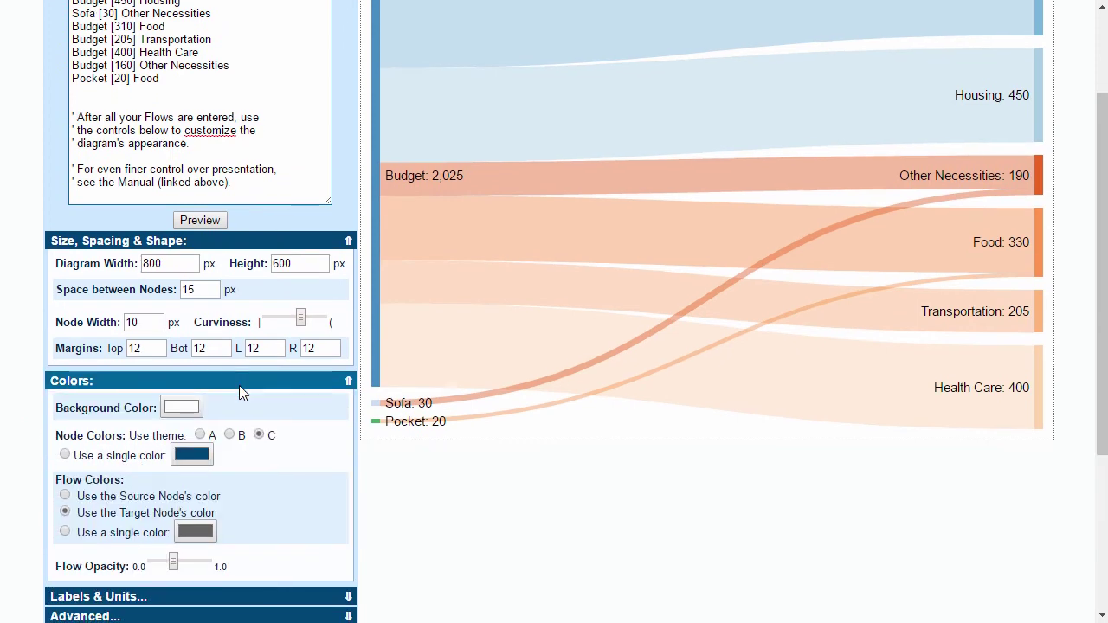
scroll(241, 364, down, 5)
click(244, 337)
scroll(245, 346, down, 3)
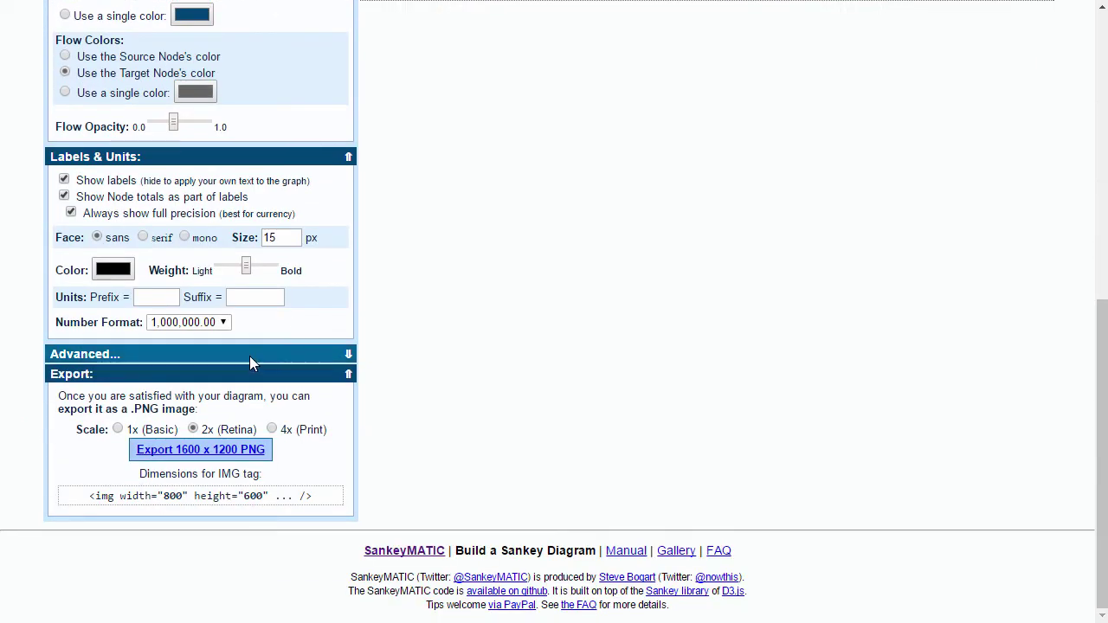
click(272, 353)
scroll(346, 339, down, 1)
scroll(348, 337, down, 2)
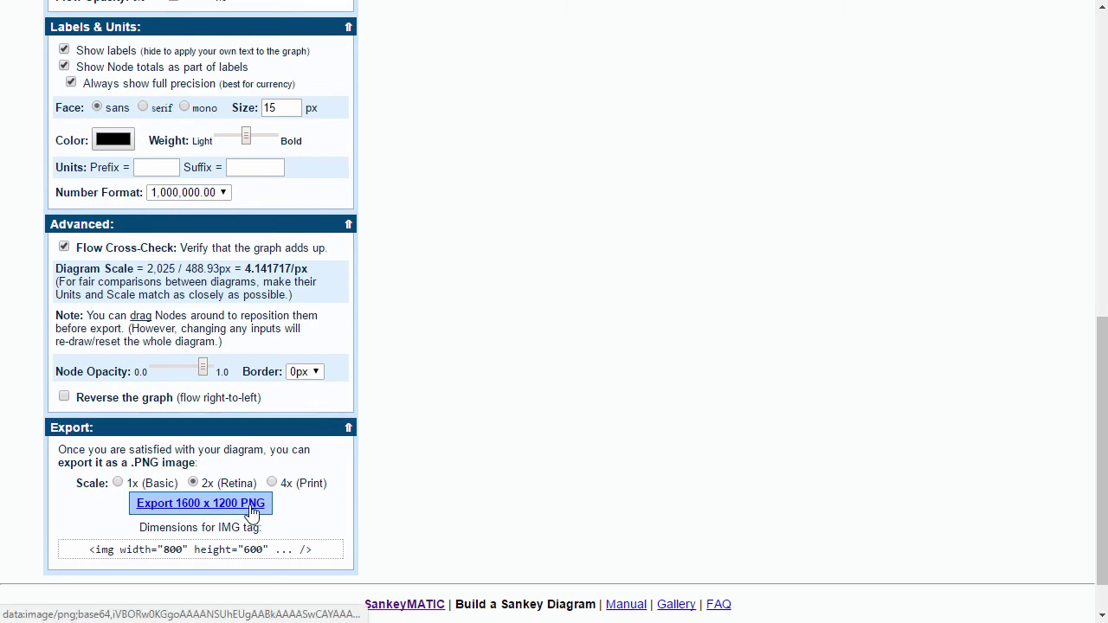
scroll(488, 522, up, 10)
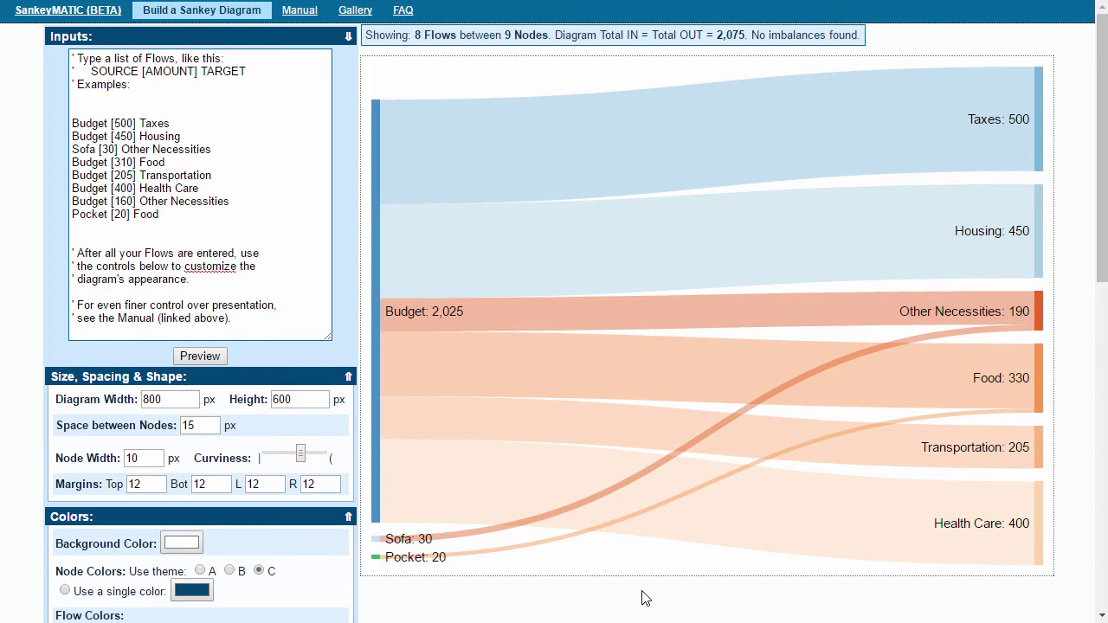
Step: Download the diagram from the Export panel as a 1600 x 1200 PNG at 2x scale
scroll(180, 424, down, 9)
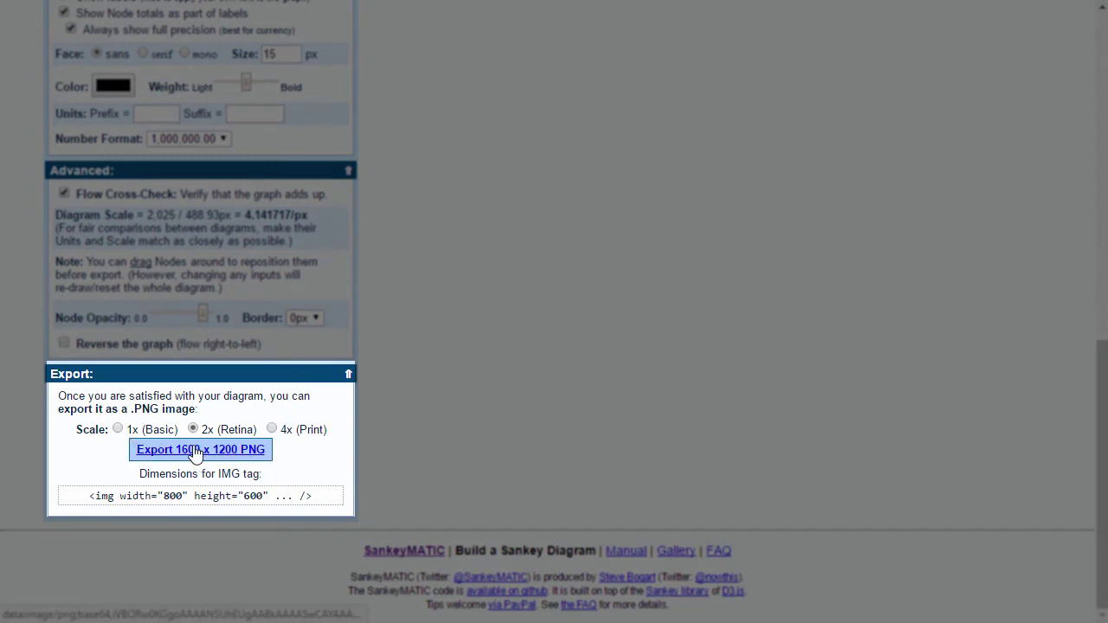
click(245, 453)
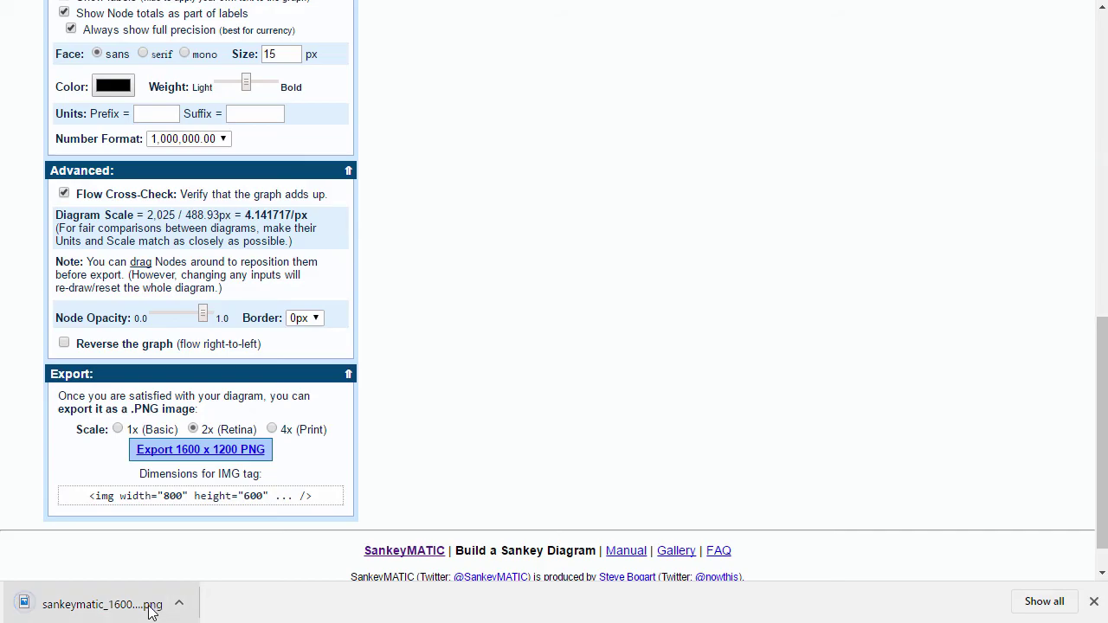
Step: View the downloaded sankeymatic PNG in Photos, repositioning the viewer window
click(150, 611)
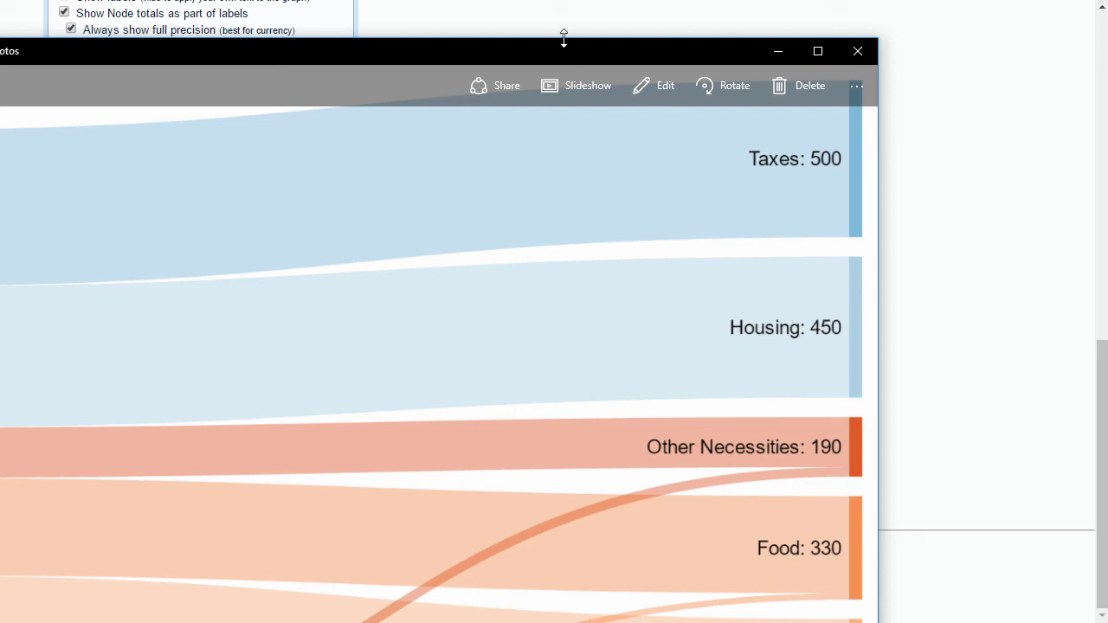
drag(563, 35, 663, 20)
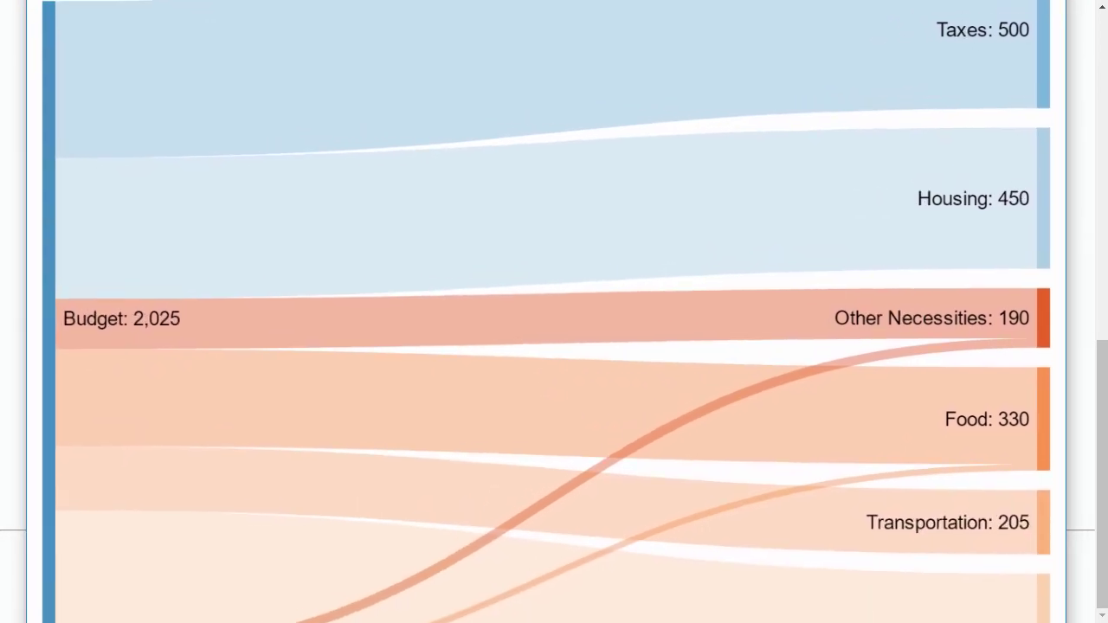